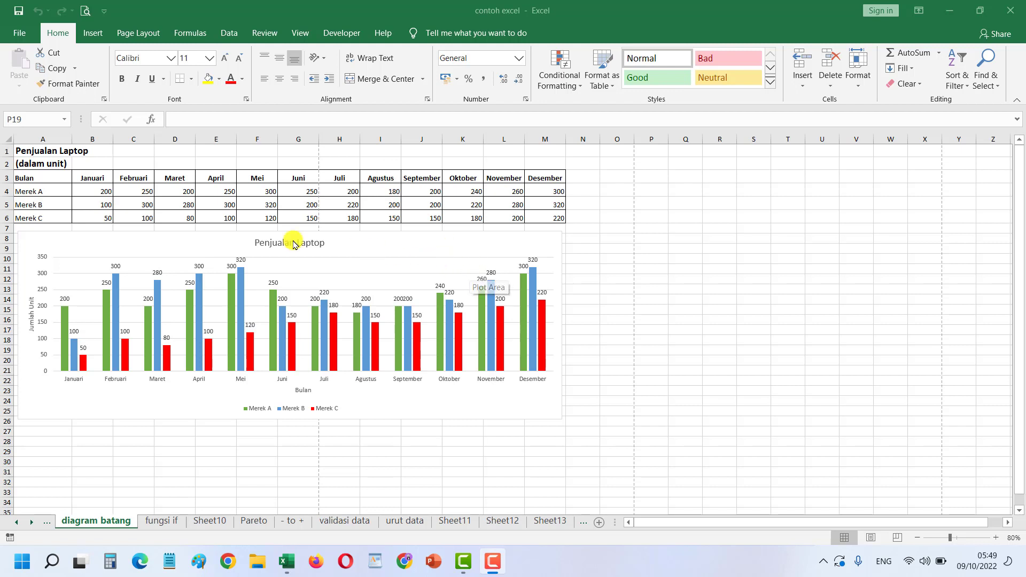
- Preview the printout and check that the laptop table and chart split across two pages
left_click(19, 34)
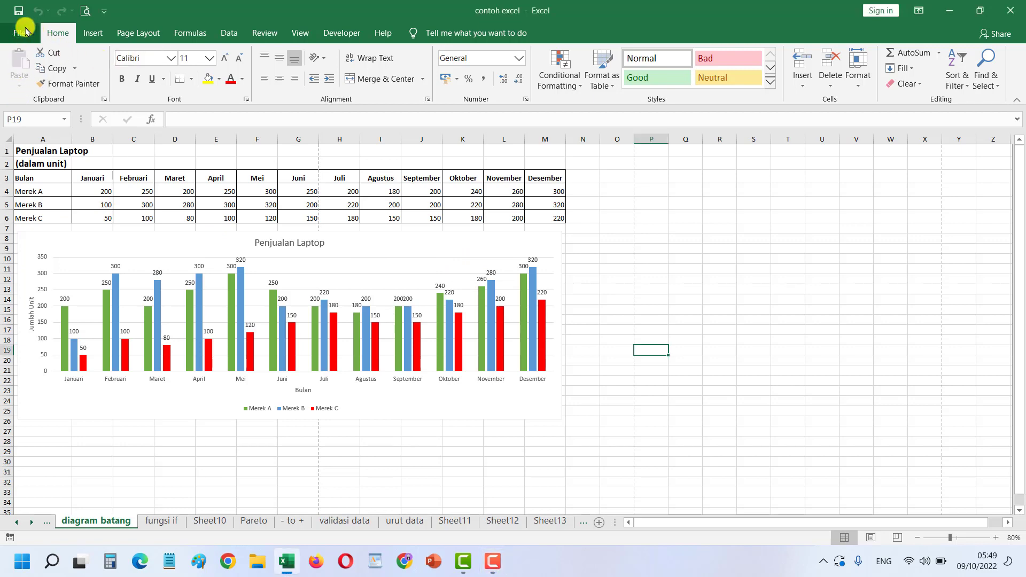
left_click(56, 265)
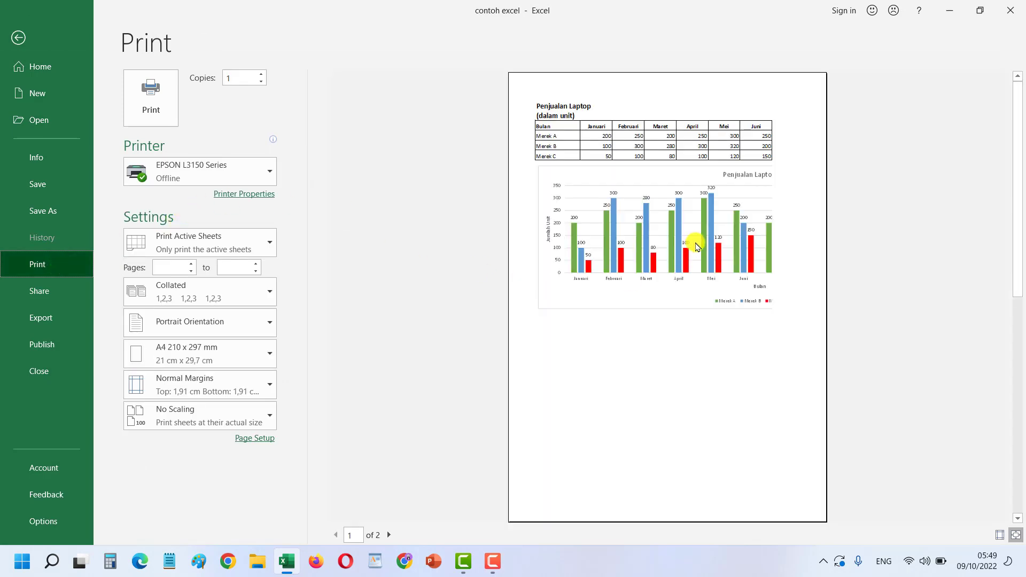
scroll(671, 274, "down", 1)
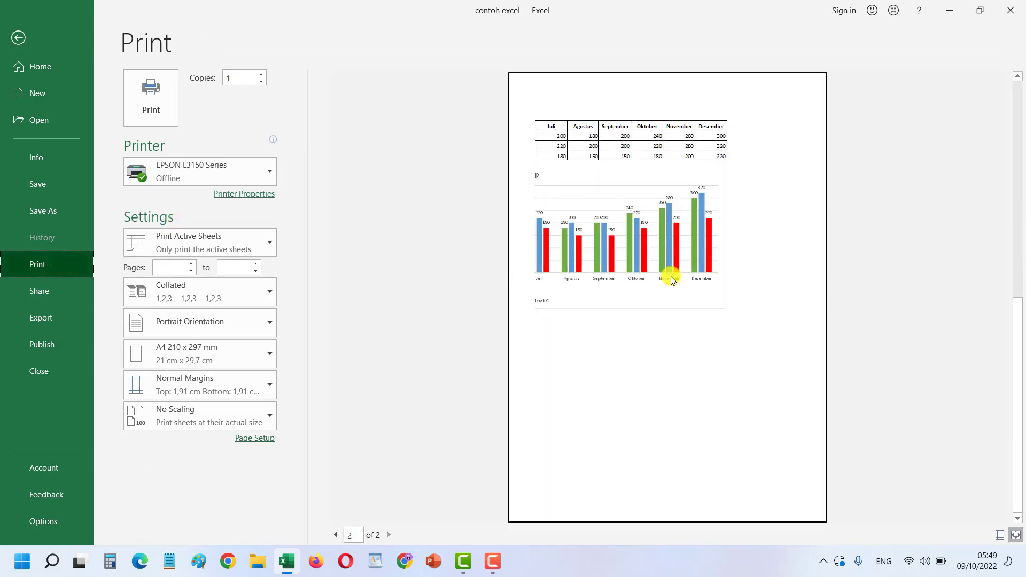
scroll(673, 277, "up", 1)
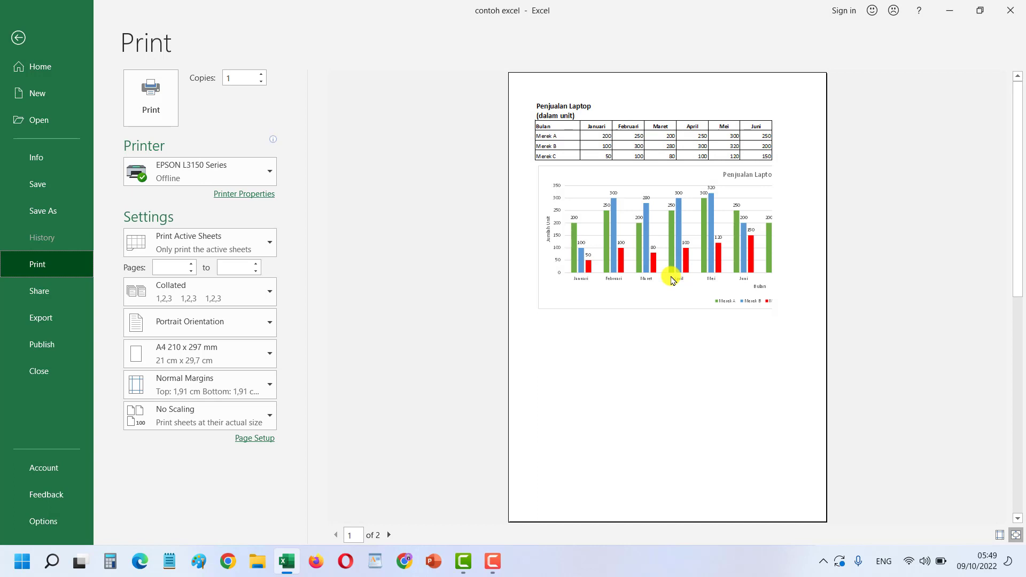
scroll(672, 279, "down", 1)
scroll(670, 275, "up", 1)
scroll(672, 280, "down", 1)
scroll(672, 280, "up", 1)
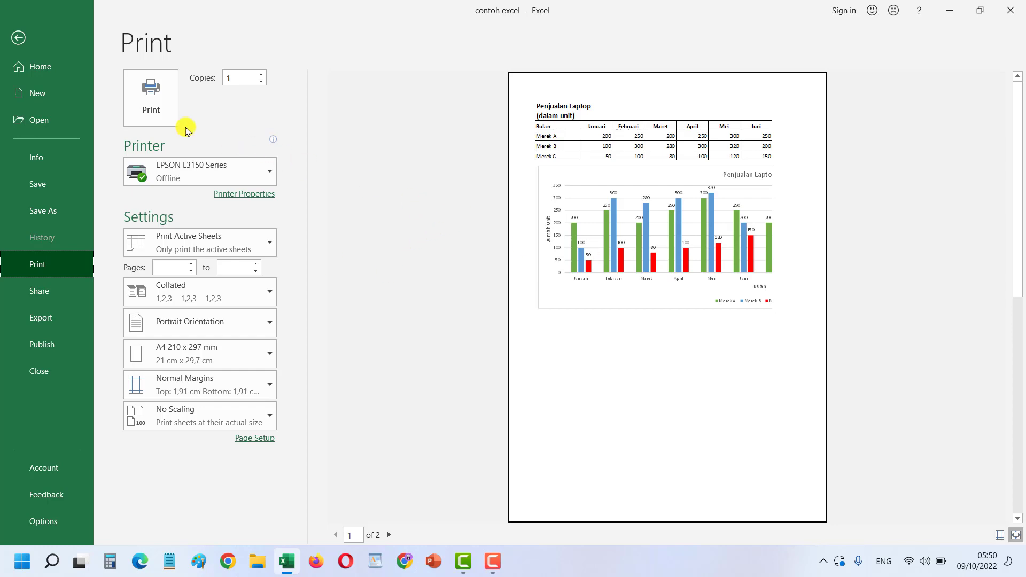
- Return to the worksheet and select A1:M28, covering the sales table and chart
left_click(18, 37)
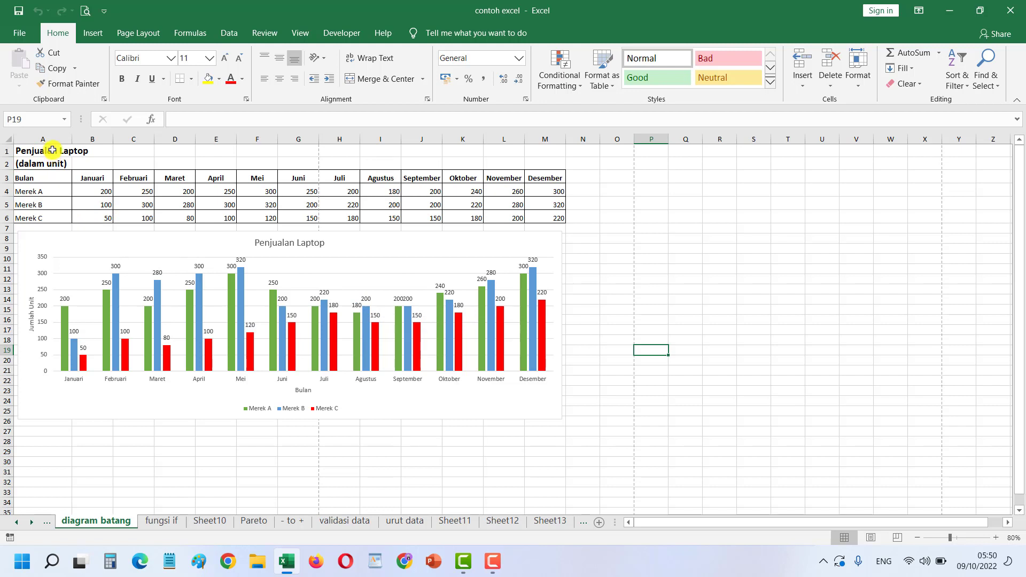
left_click_drag(52, 151, 552, 230)
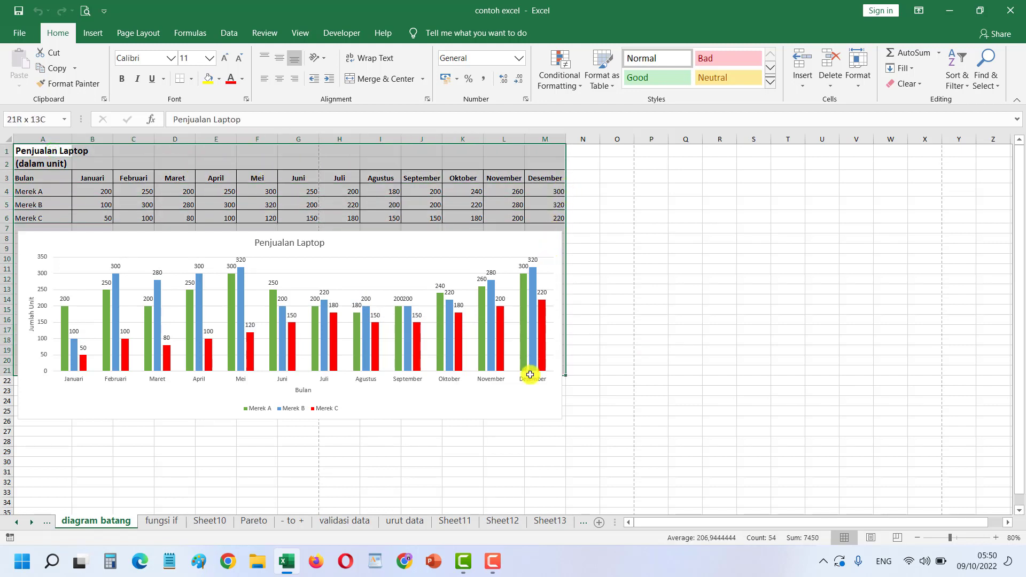
left_click_drag(551, 229, 525, 436)
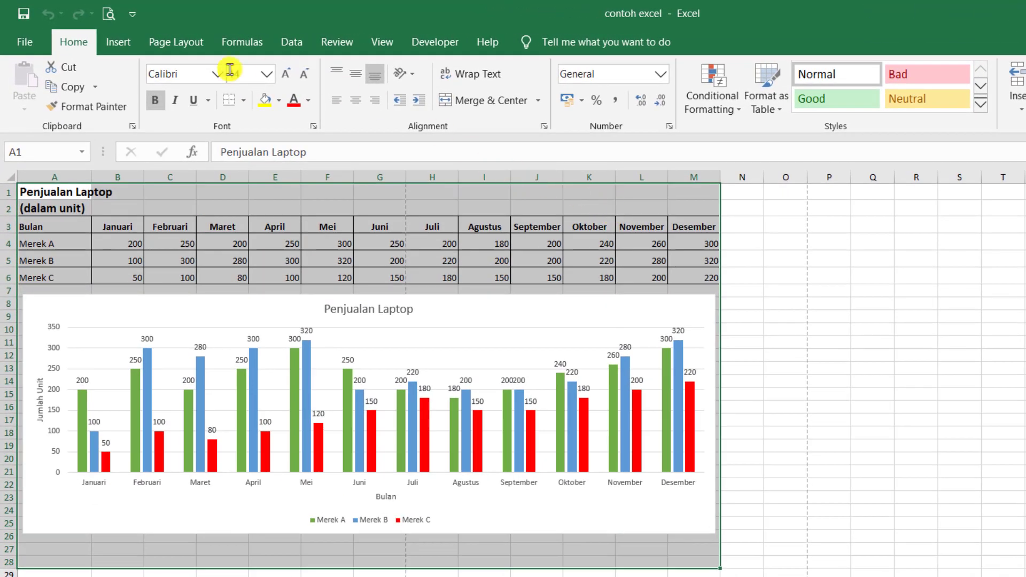
- Set A1:M28 as the print area from Page Layout, then deselect the range
left_click(194, 43)
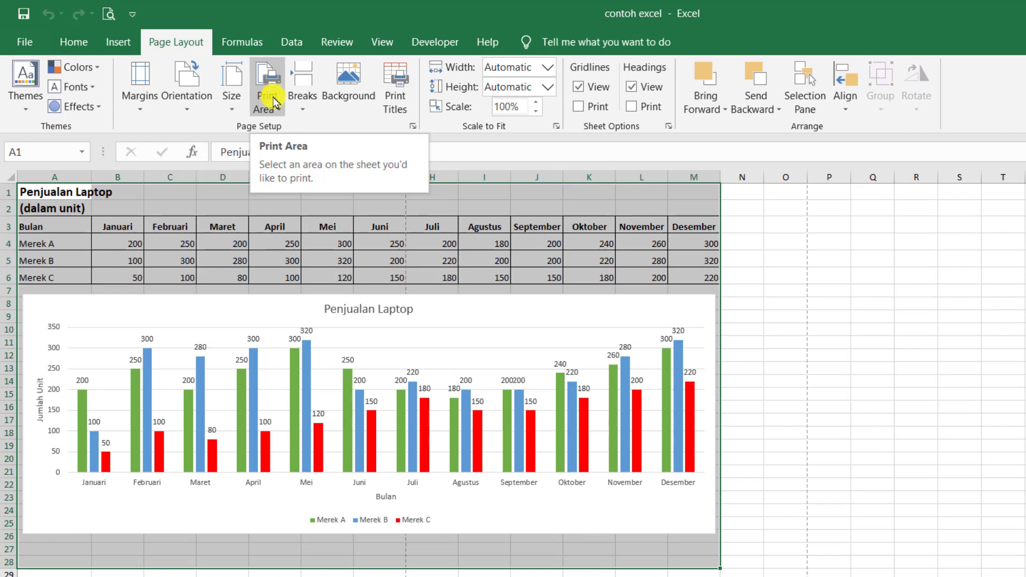
left_click(274, 101)
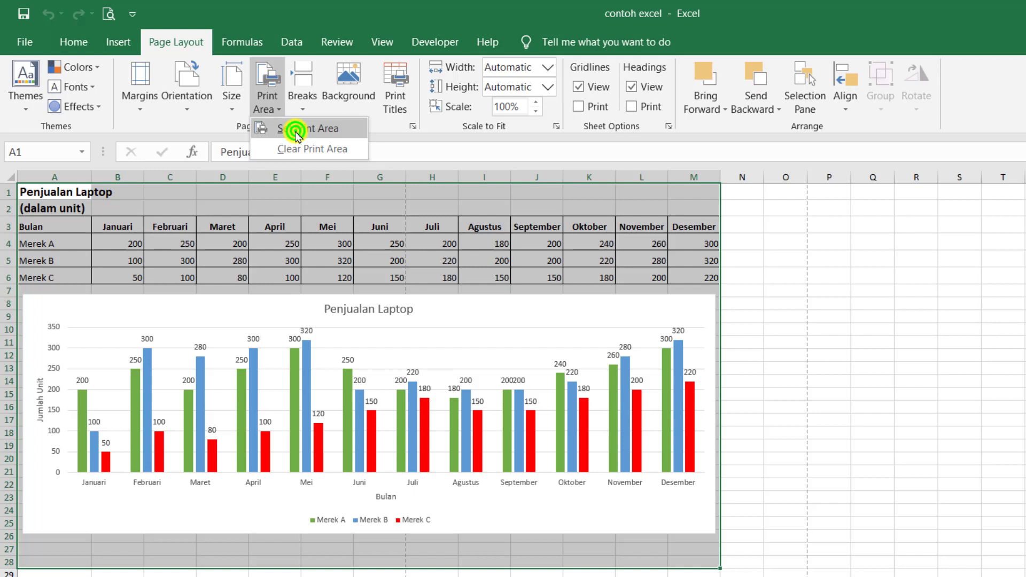
left_click(295, 132)
left_click(322, 213)
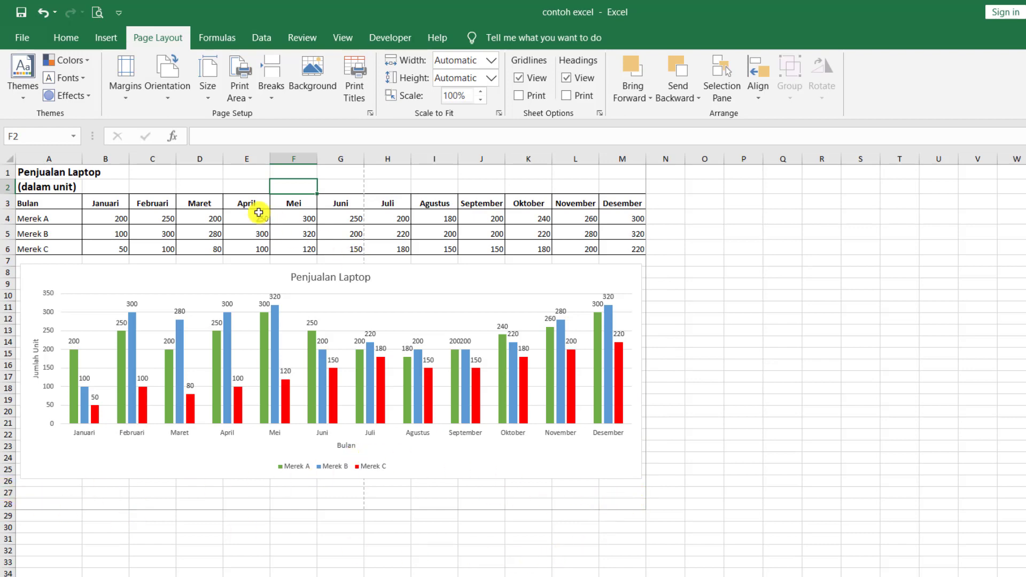
- Reopen the print preview and confirm the print area still spans two A4 portrait pages
left_click(22, 40)
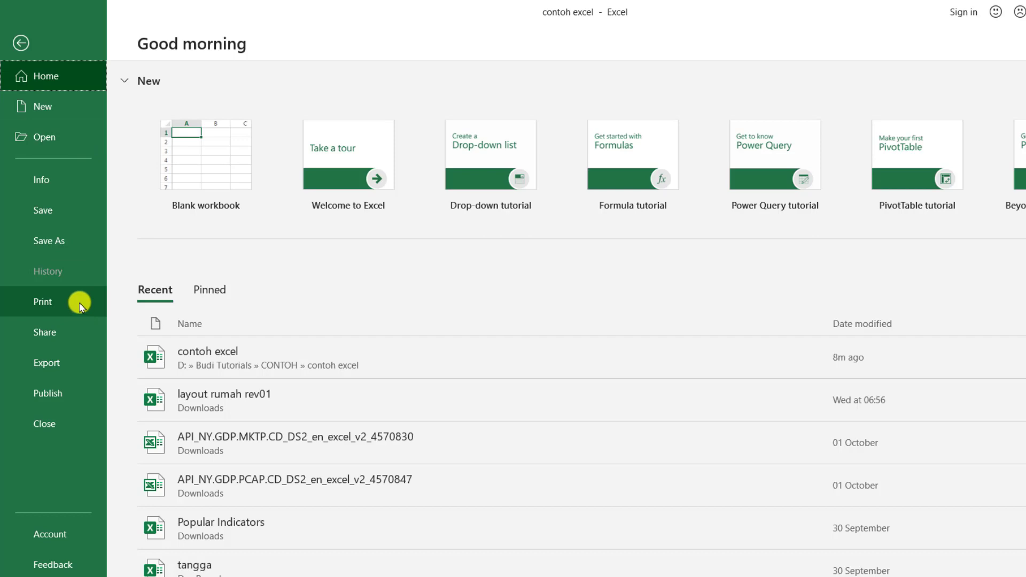
left_click(80, 307)
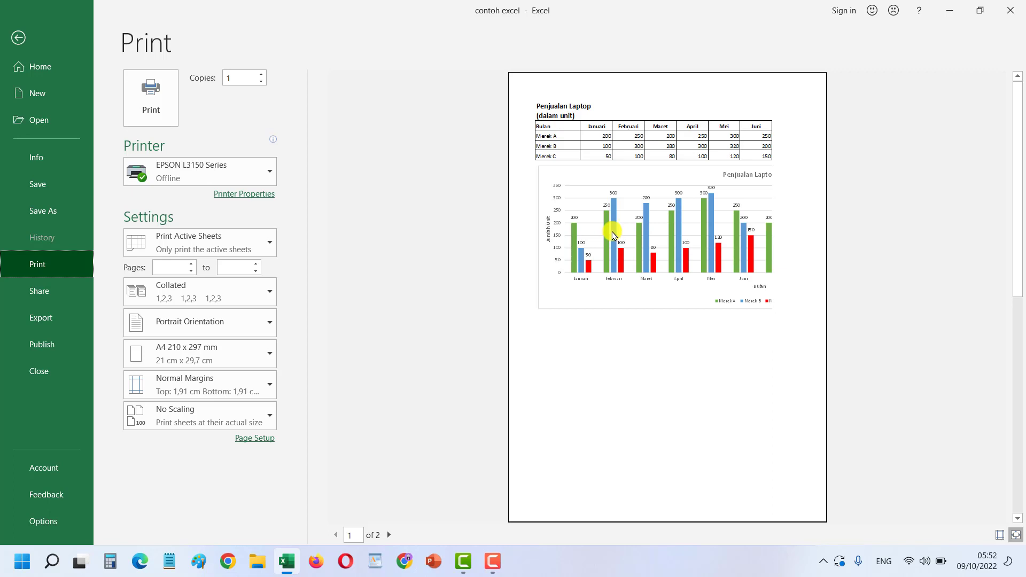
scroll(613, 235, "down", 1)
scroll(613, 235, "up", 1)
scroll(613, 235, "down", 1)
scroll(611, 250, "up", 1)
- Keep Portrait orientation and A4 210 x 297 mm paper in the print settings
left_click(270, 327)
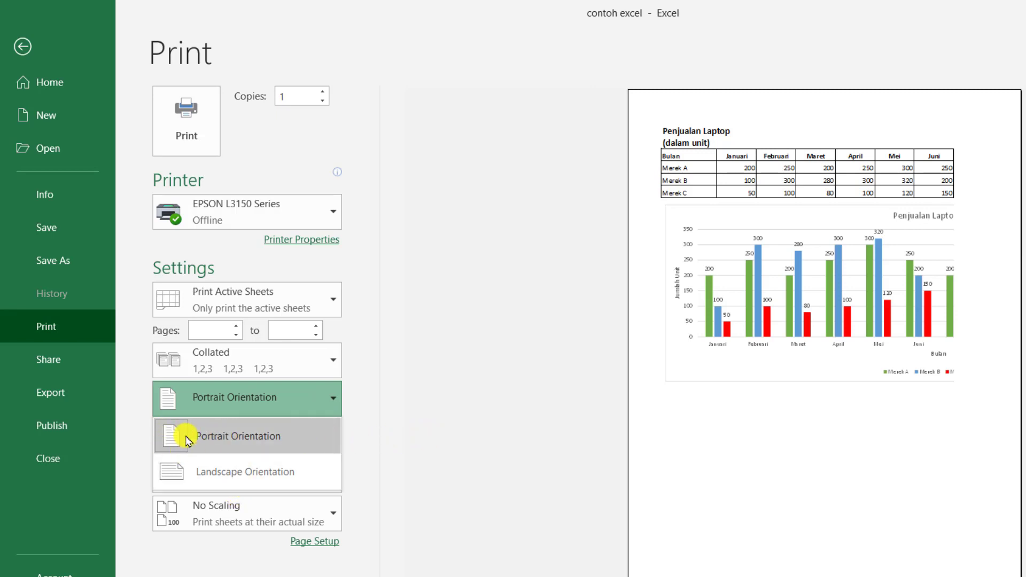
left_click(278, 441)
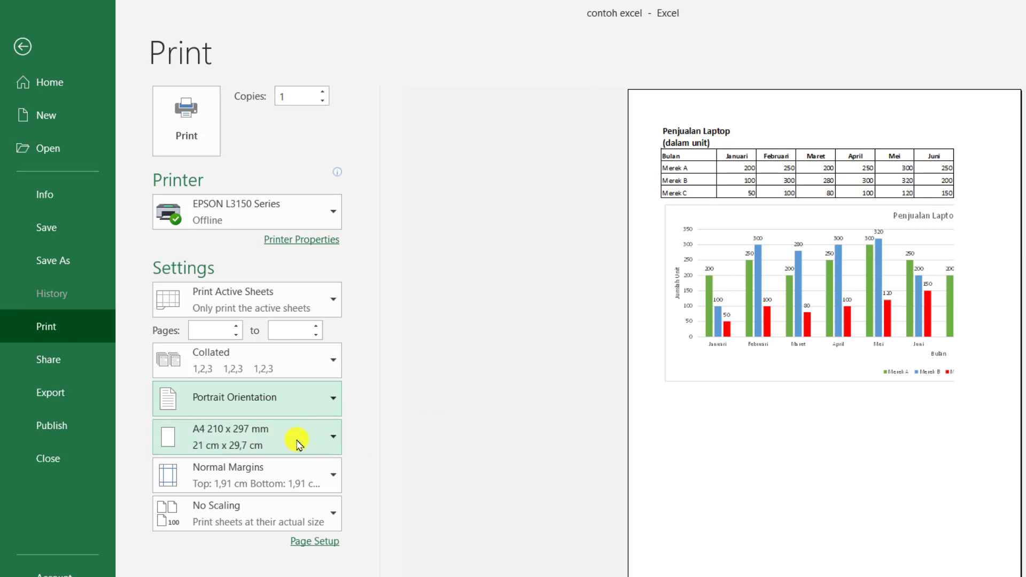
left_click(298, 444)
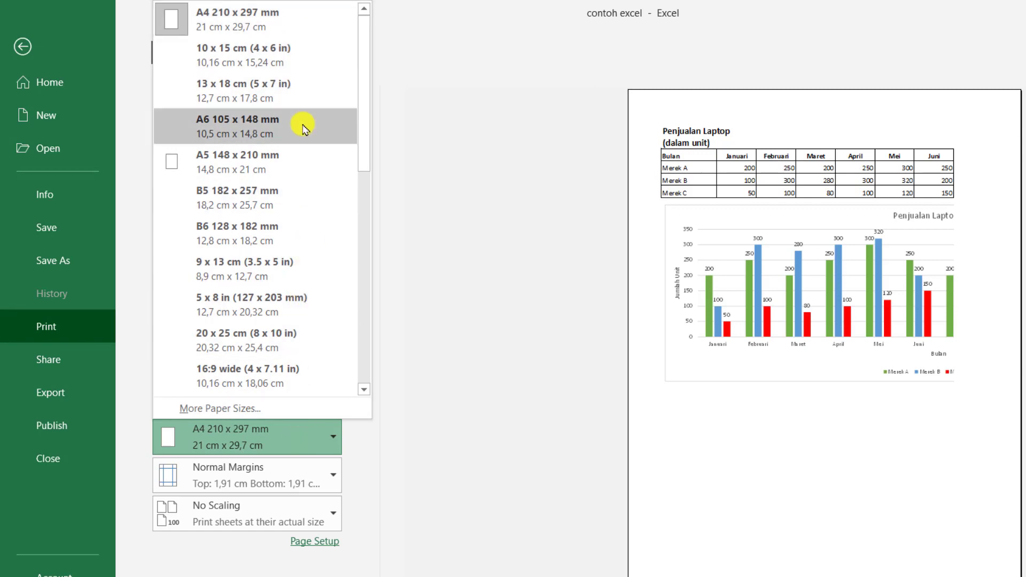
left_click(301, 27)
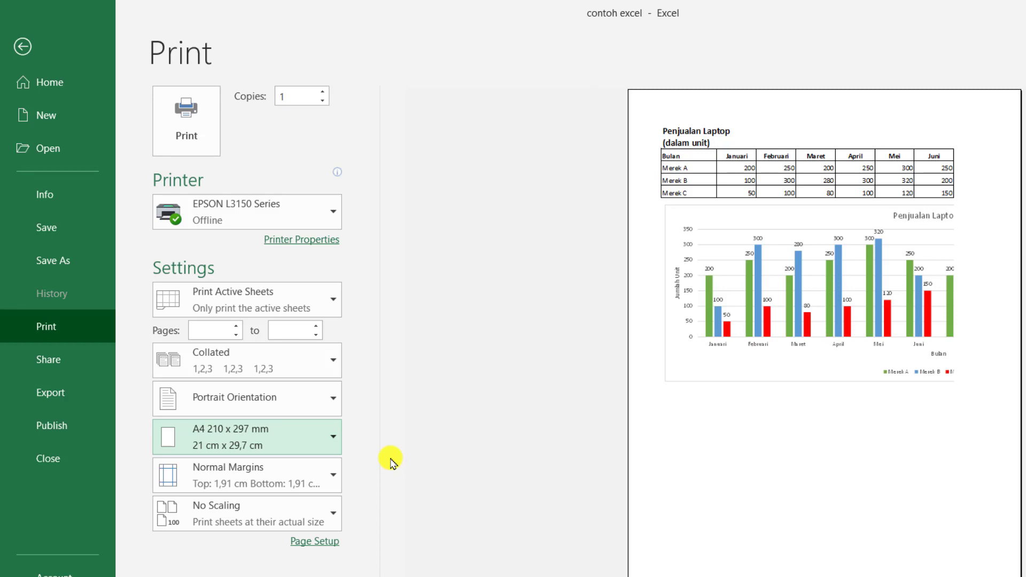
- Apply Narrow margins, fitting columns through Juli on page one while Agustus–Desember spill over
left_click(334, 474)
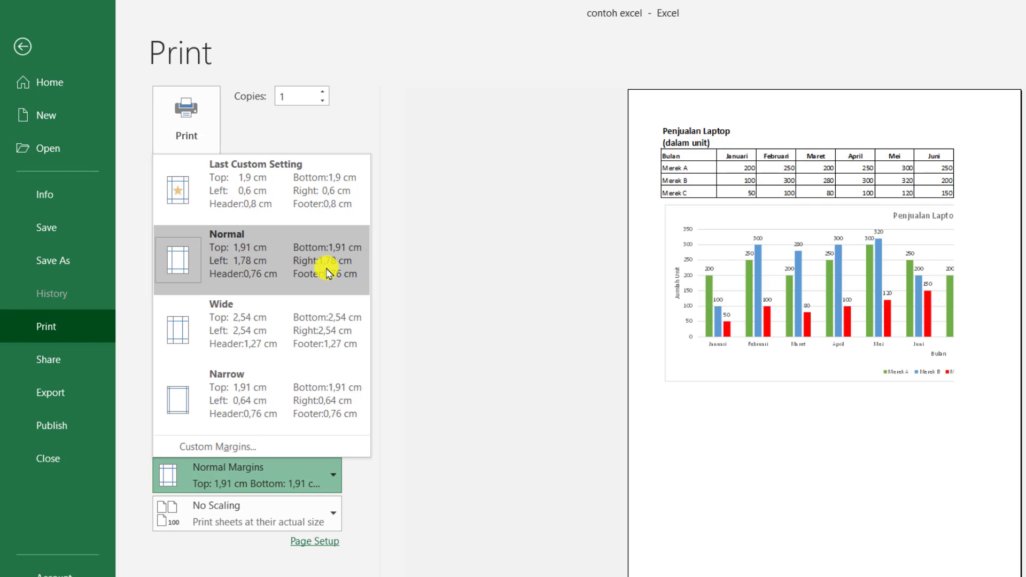
left_click(335, 405)
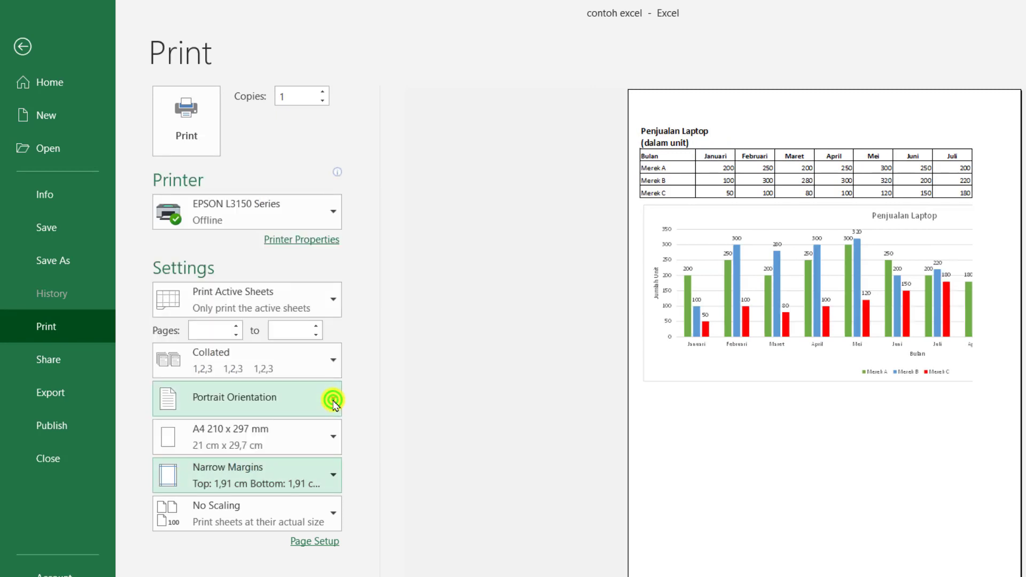
scroll(741, 321, "down", 1)
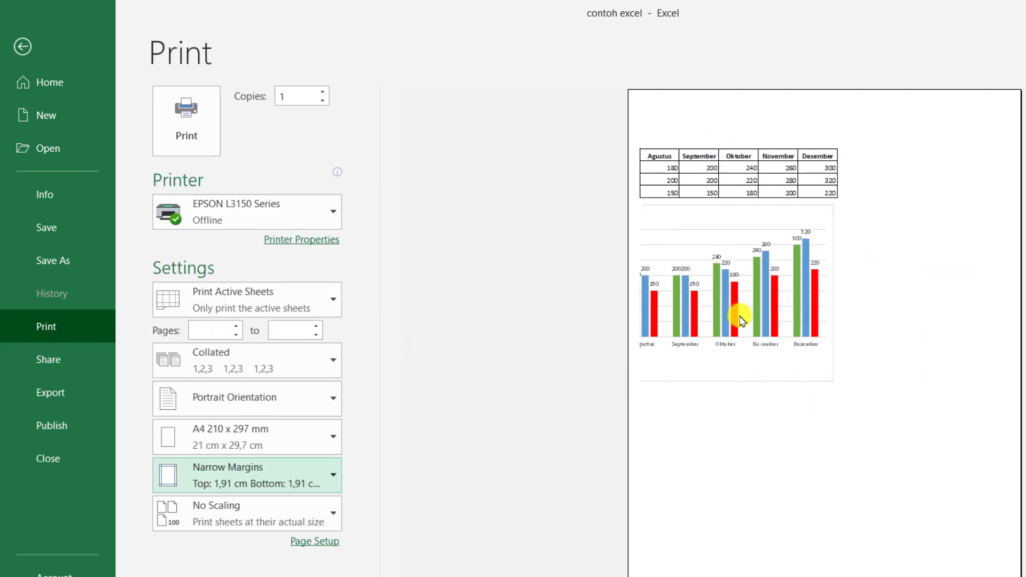
scroll(742, 321, "up", 1)
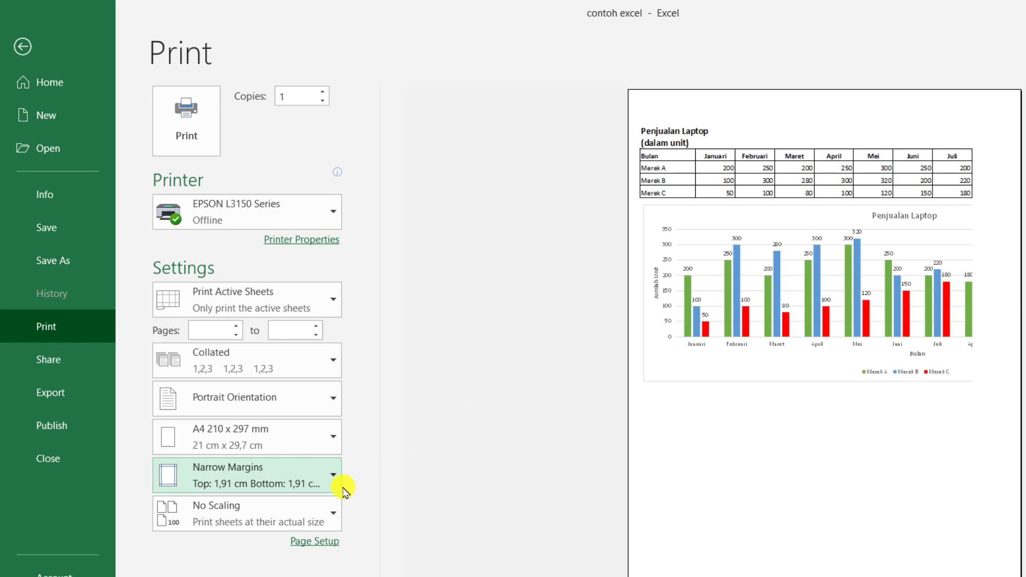
left_click(316, 477)
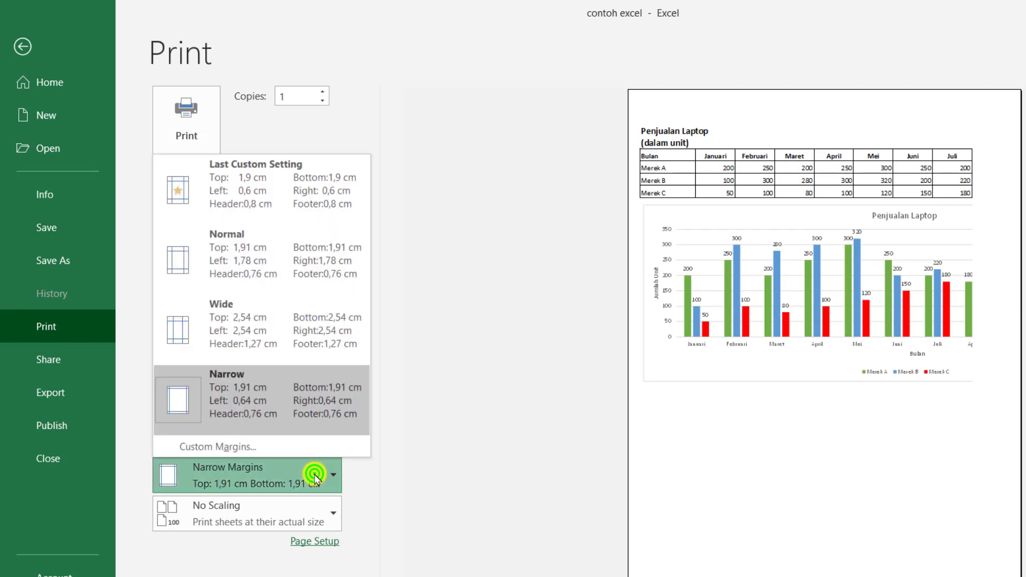
- Set custom left and right margins to 1 cm, keeping top and bottom at 1,9 cm
left_click(221, 447)
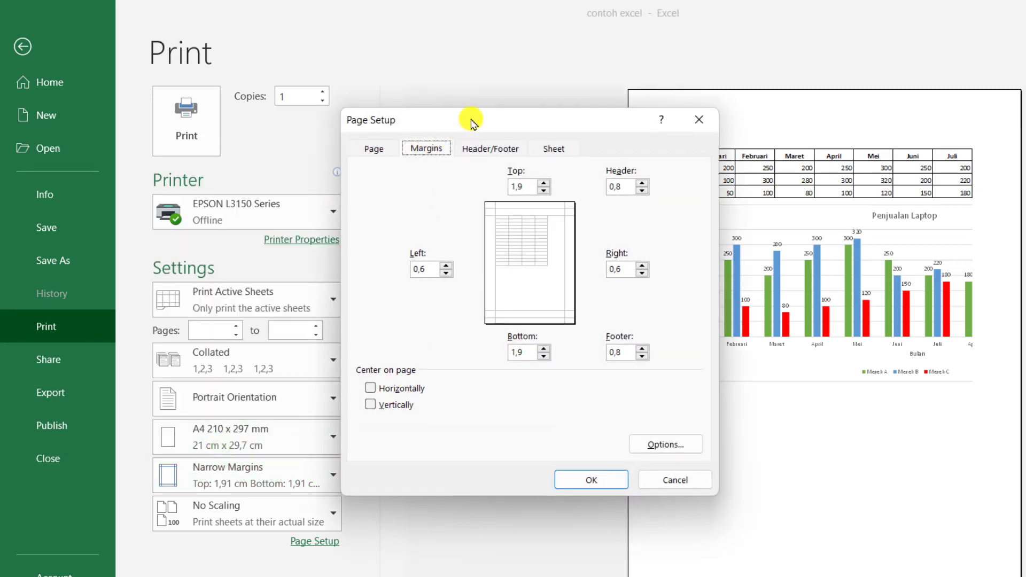
mouse_move(470, 119)
left_mouse_down()
mouse_move(397, 131)
mouse_move(375, 124)
left_mouse_up()
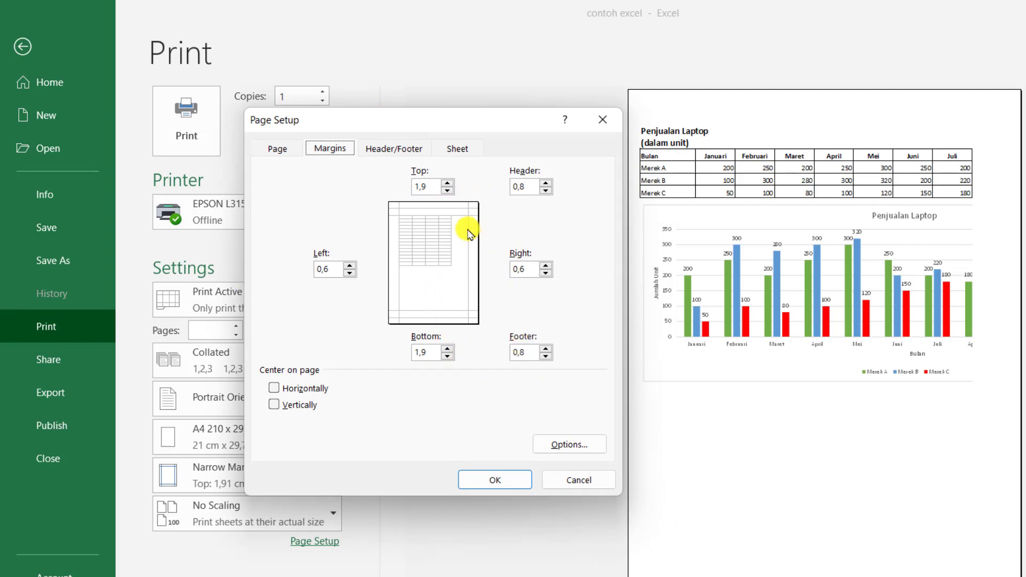
left_click(332, 269)
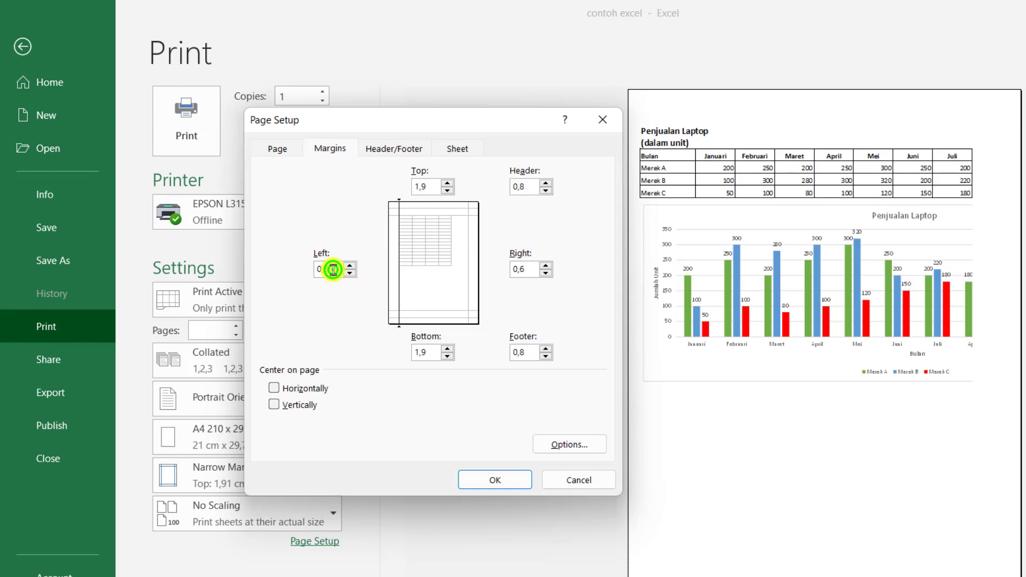
left_click_drag(332, 269, 308, 270)
type("1")
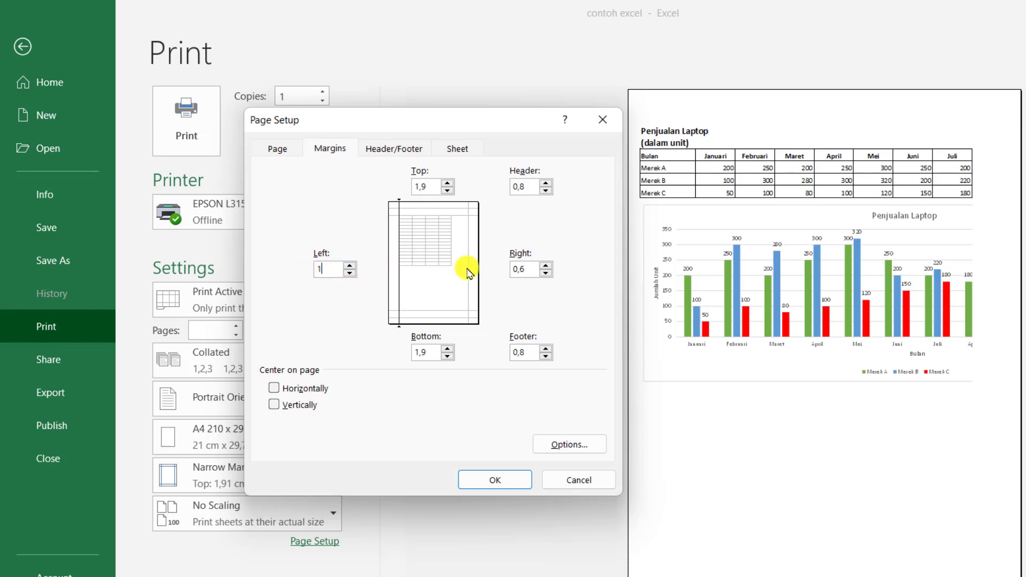
left_click_drag(535, 273, 499, 271)
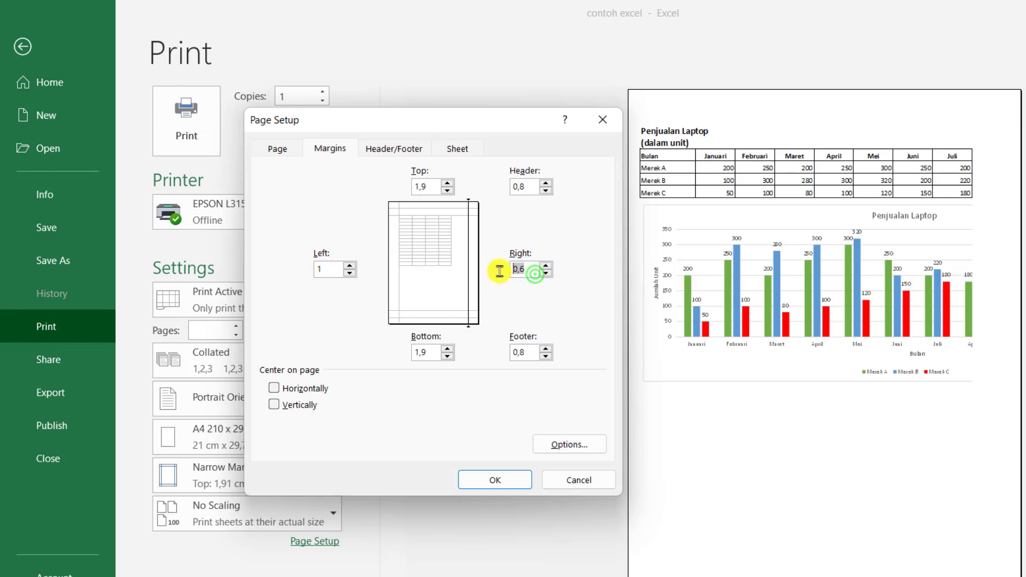
type("1")
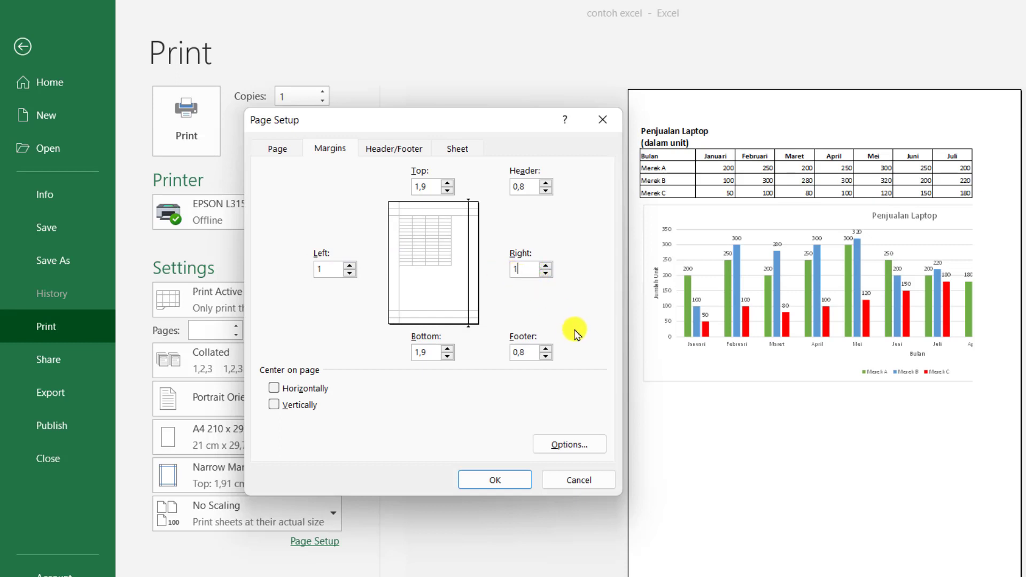
left_click(513, 479)
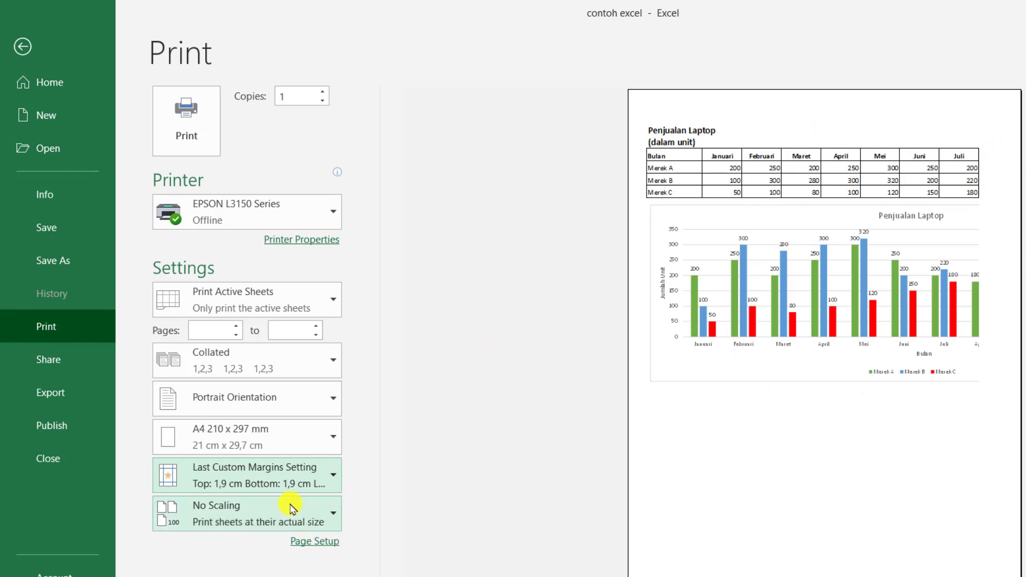
- Apply Fit Sheet on One Page scaling so Januari–Desember and the chart print together
left_click(256, 517)
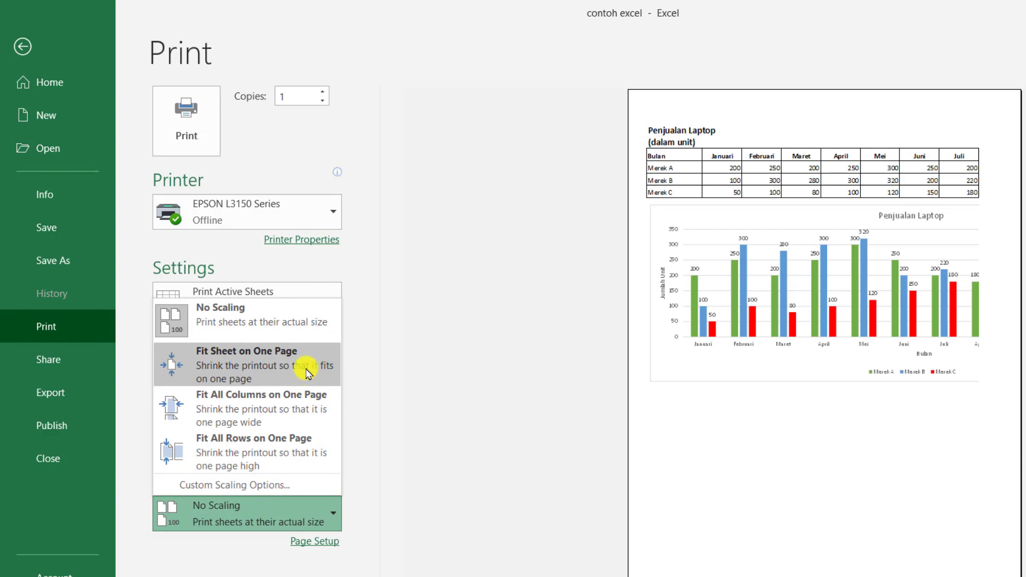
left_click(308, 369)
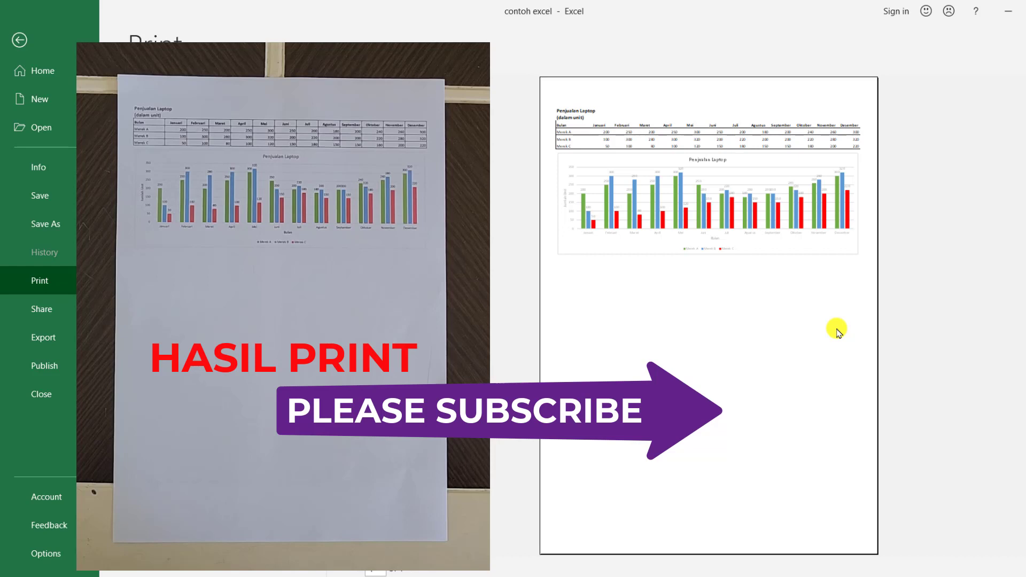
left_click(837, 333)
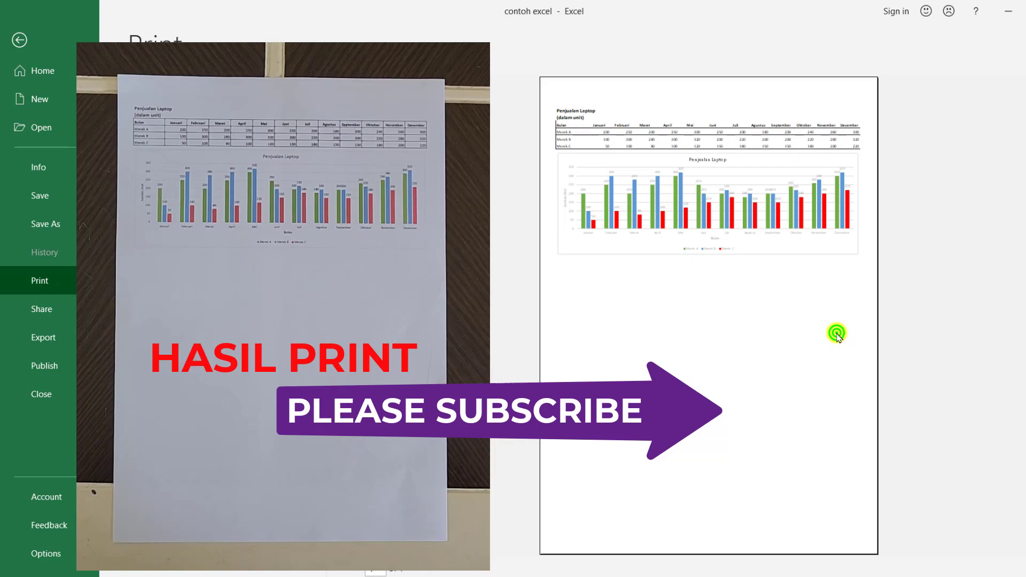